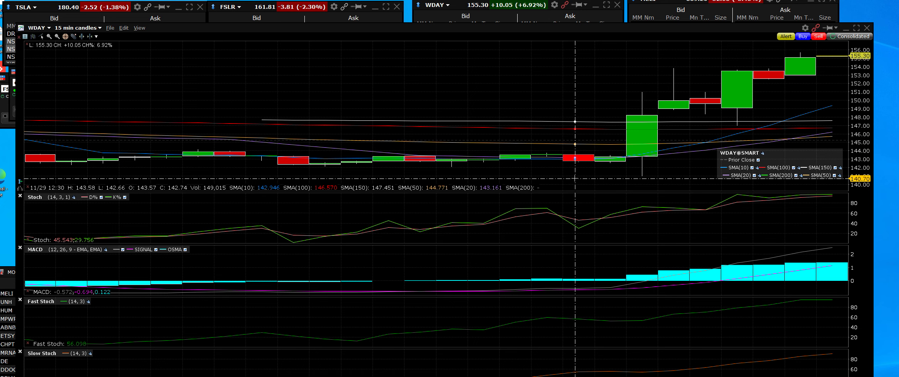
scroll(475, 202, down, 2)
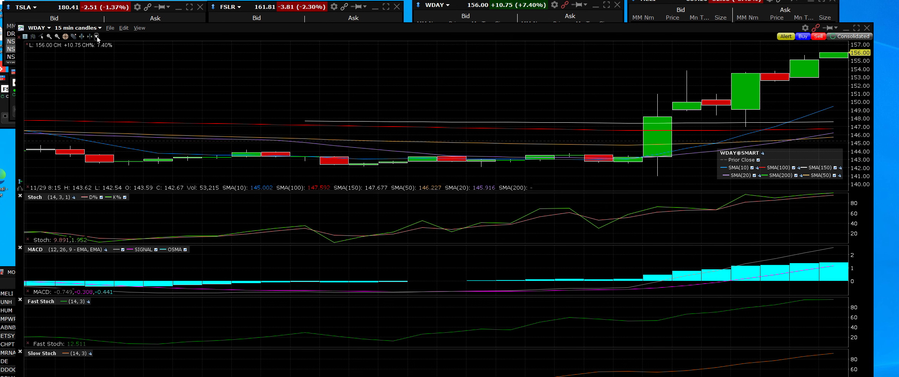
Change the WDAY chart's candle size from 15 minutes to Daily
click(81, 27)
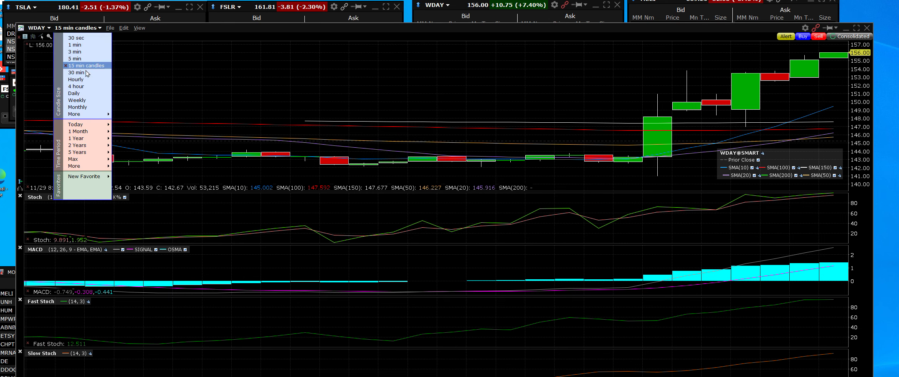
click(83, 93)
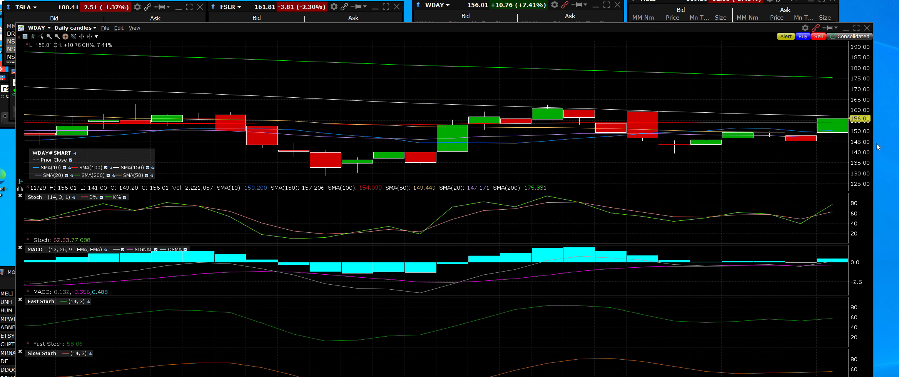
click(826, 116)
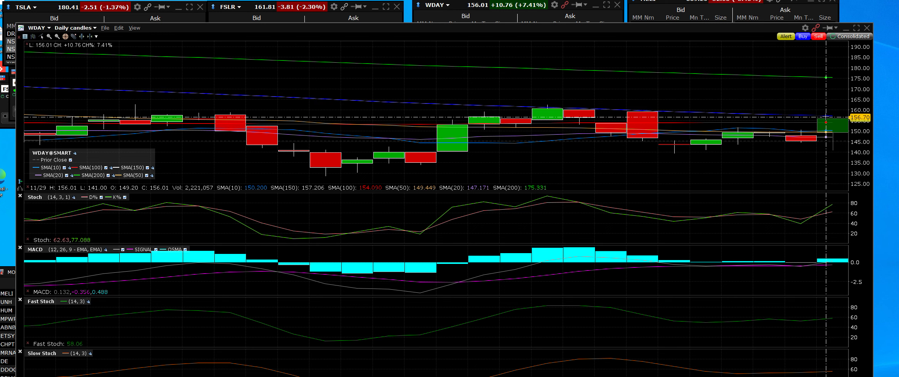
click(819, 115)
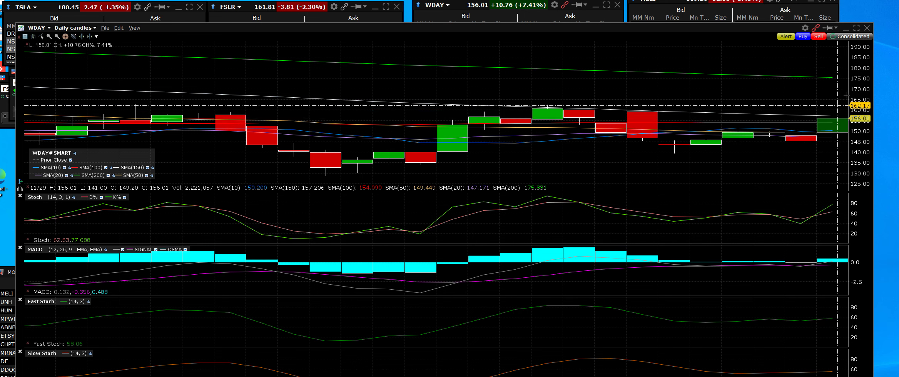